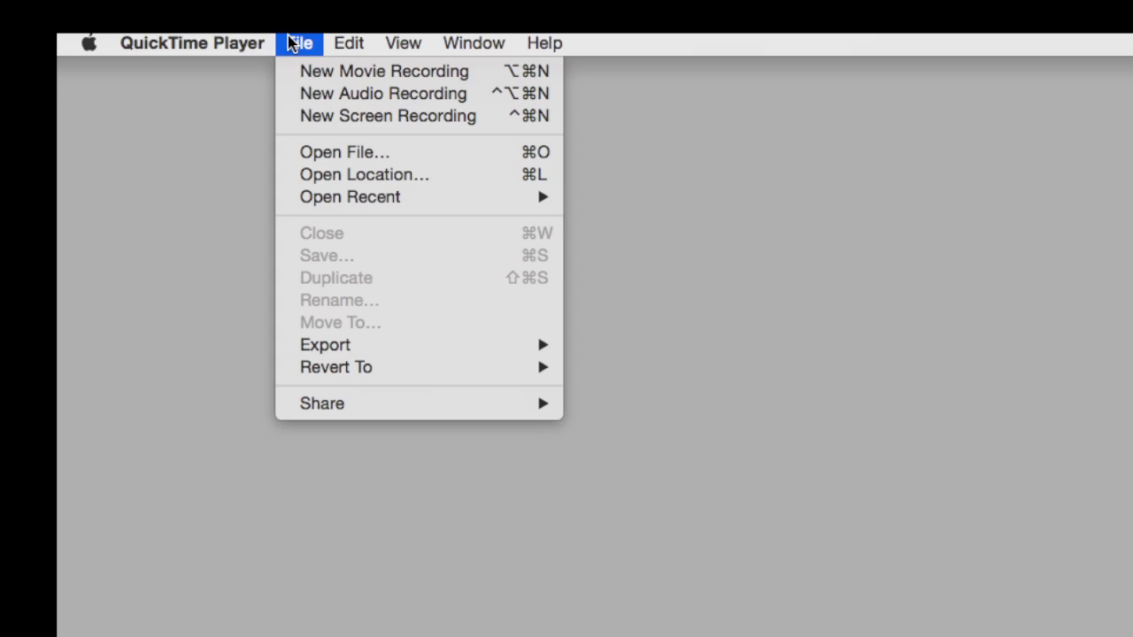
Step: Start a new movie recording in QuickTime Player
{"action": "key", "text": "Down"}
{"action": "key", "text": "Down"}
{"action": "key", "text": "Down"}
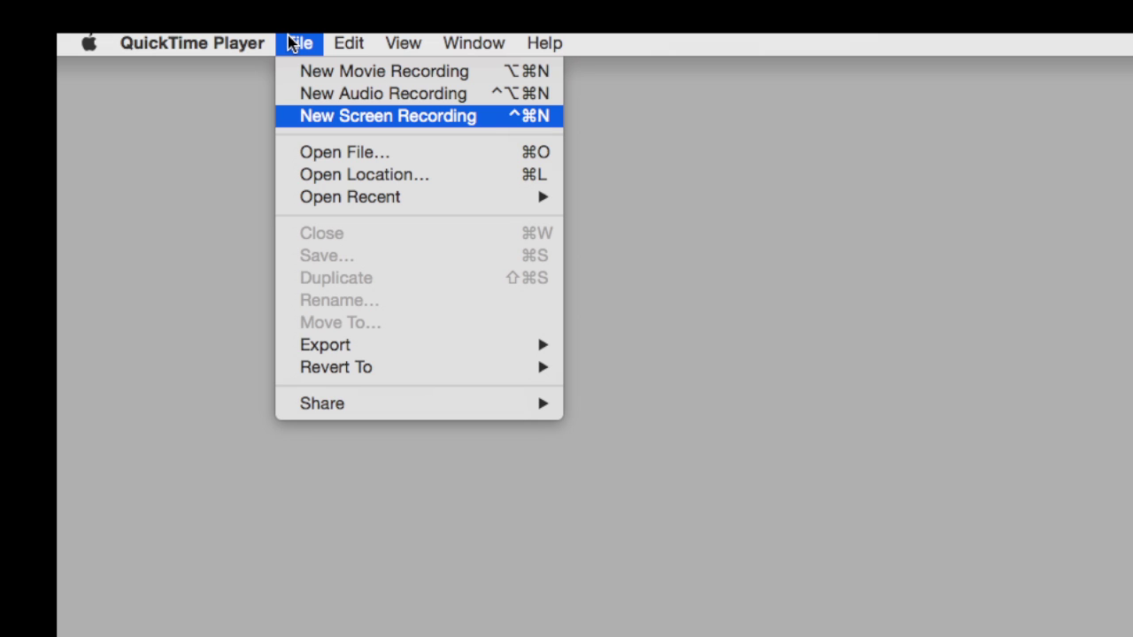
{"action": "key", "text": "Up"}
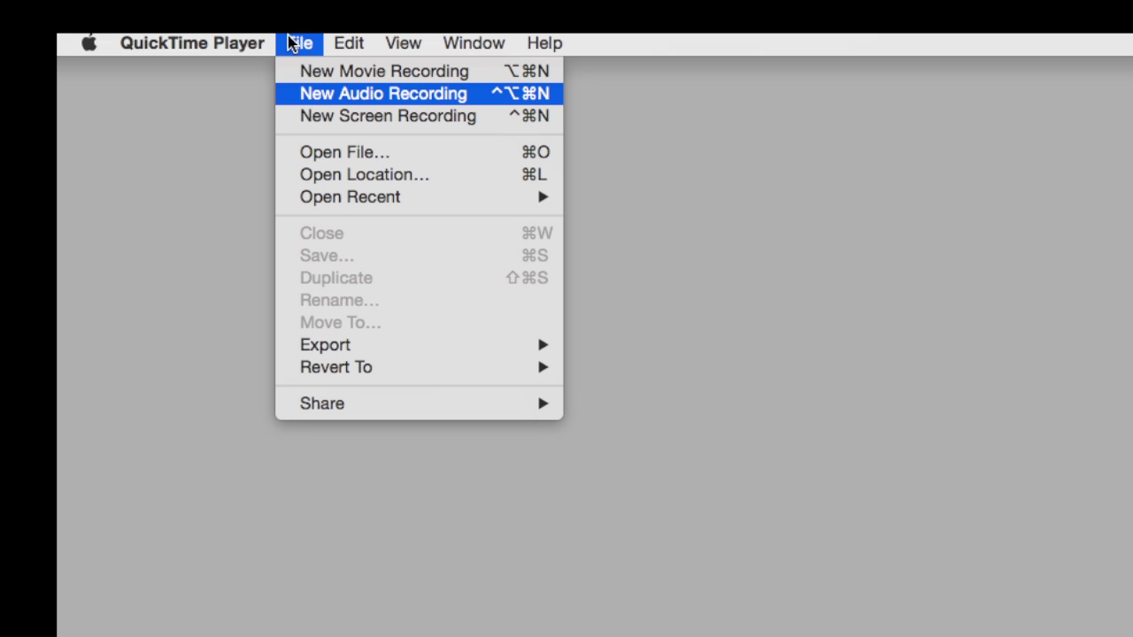
{"action": "key", "text": "Up"}
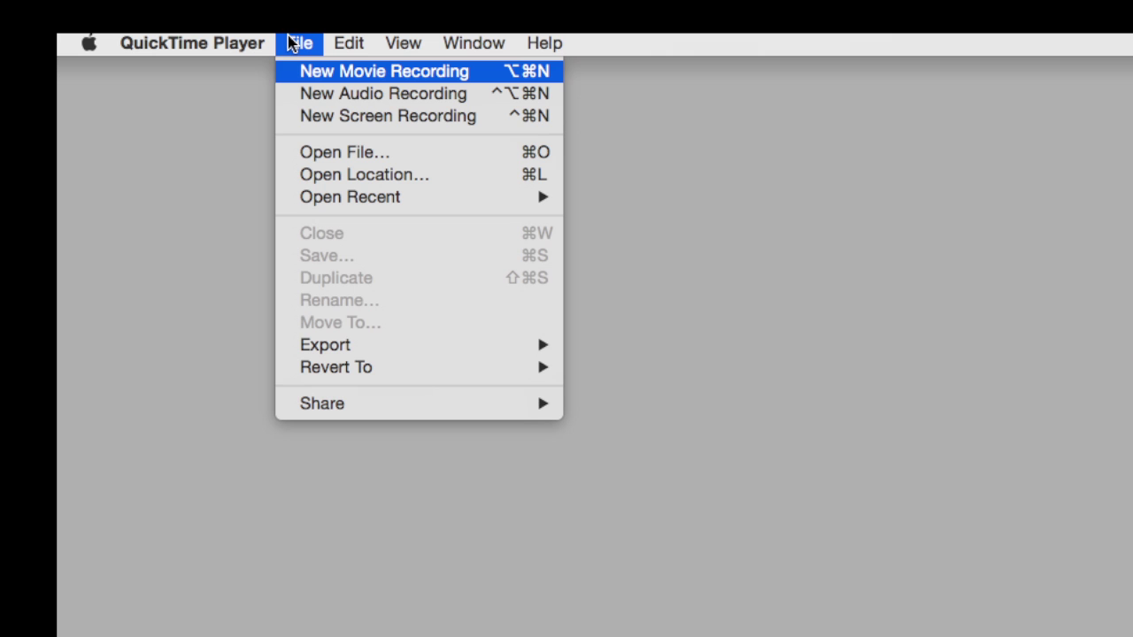
{"action": "key", "text": "Return"}
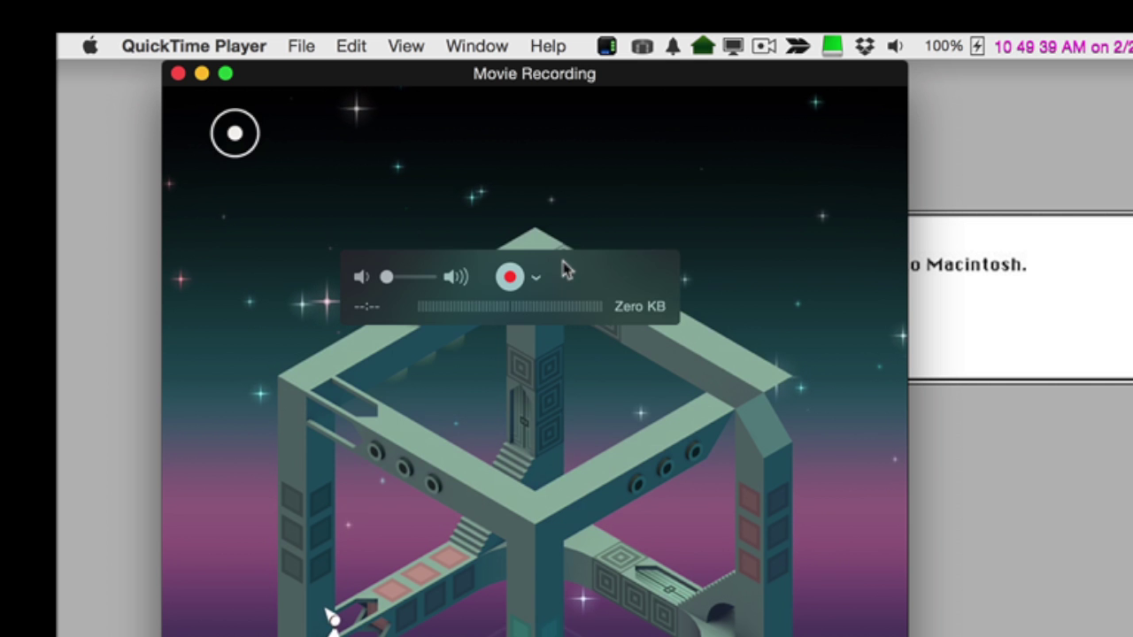
Step: Set the iPad as camera and microphone source and begin recording its screen
{"action": "left_click", "coordinate": [535, 277]}
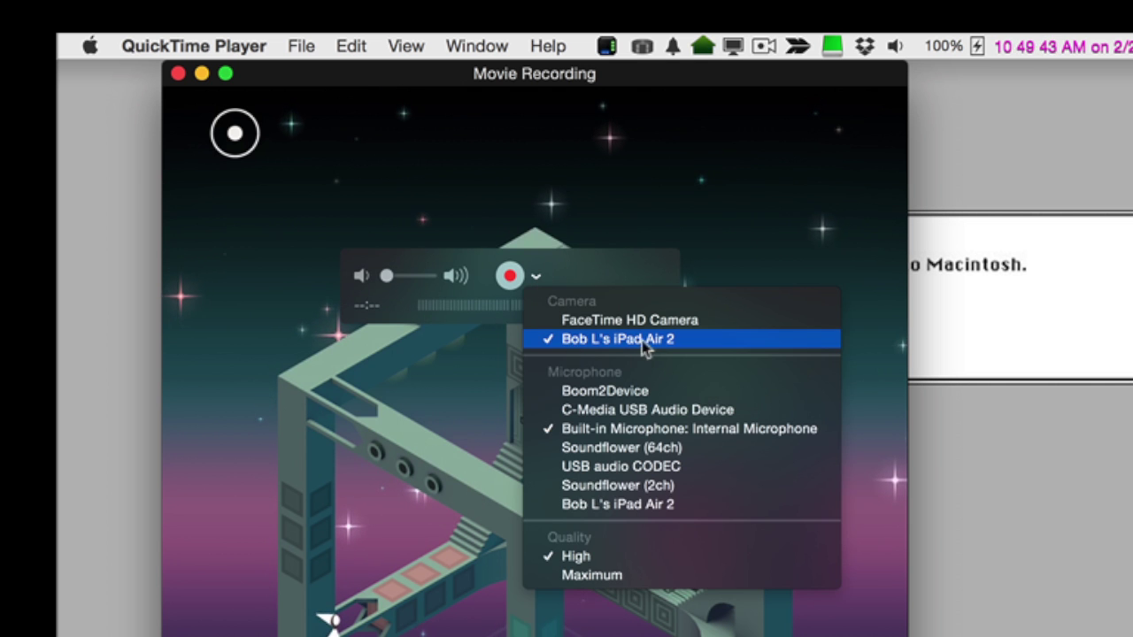
{"action": "left_click", "coordinate": [705, 346]}
{"action": "left_click", "coordinate": [534, 277]}
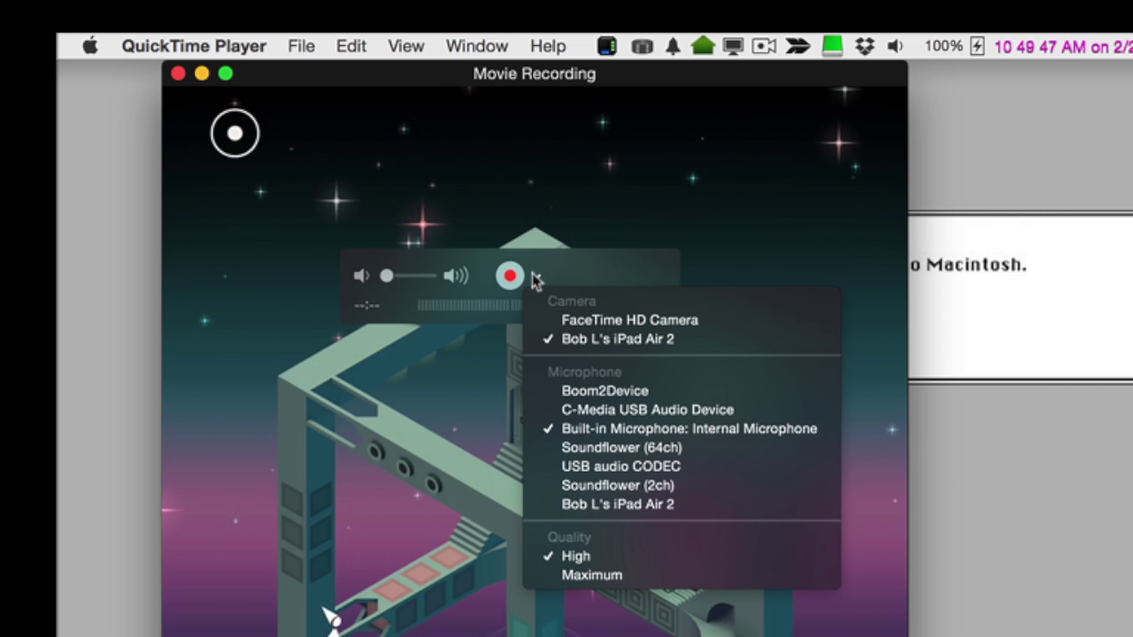
{"action": "left_click", "coordinate": [706, 505]}
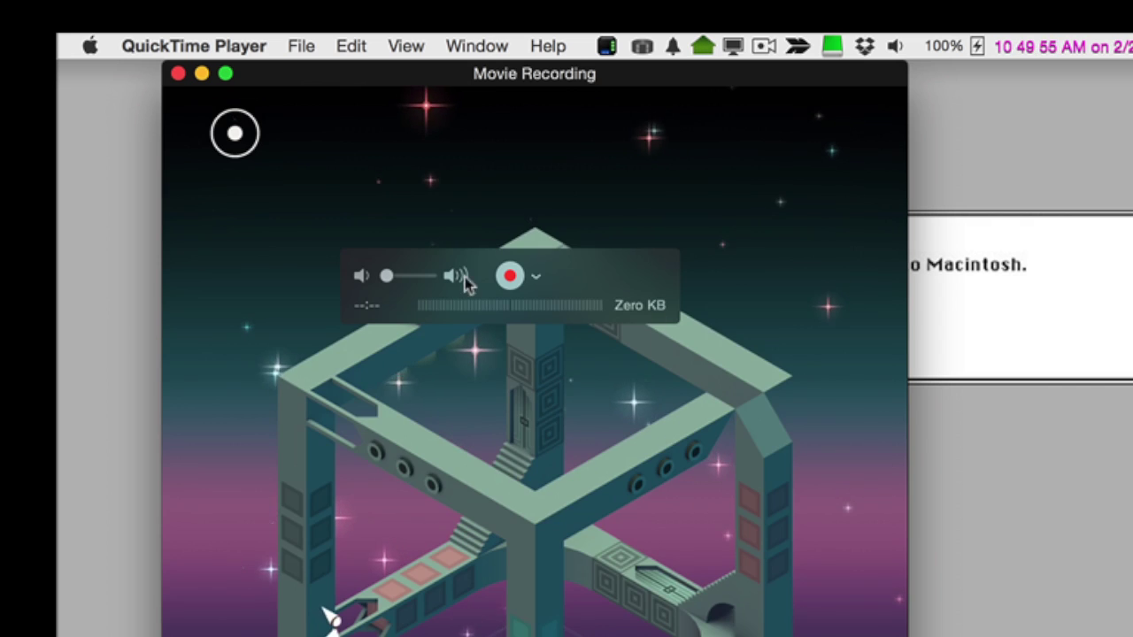
{"action": "left_click", "coordinate": [509, 277]}
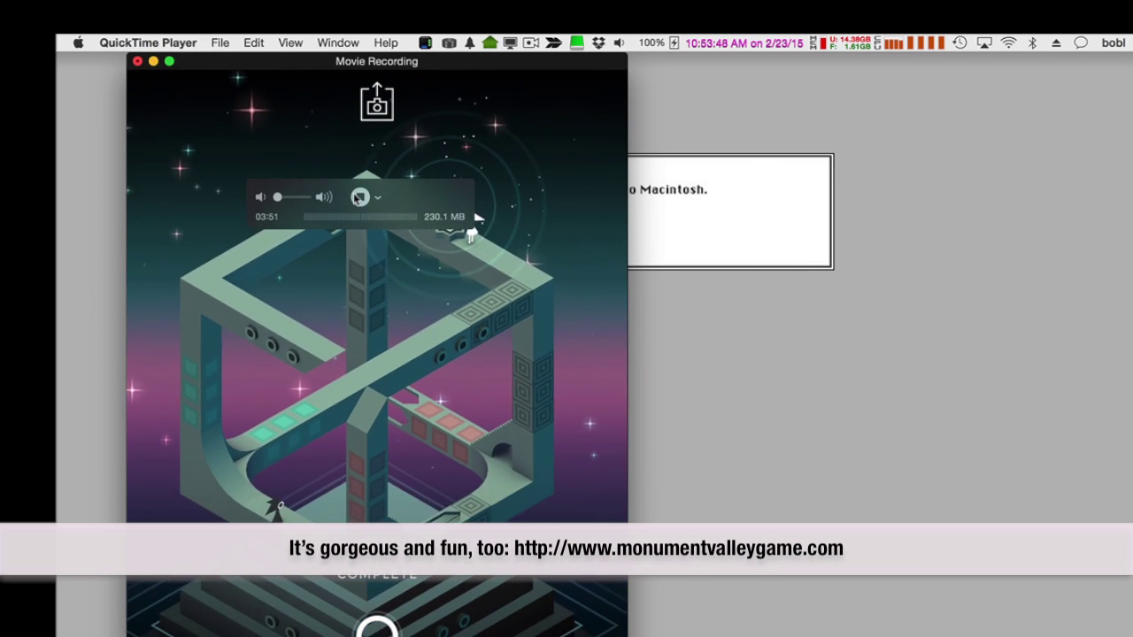
Step: Stop the iPad screen recording and show the Dictation & Speech preference pane
{"action": "left_click", "coordinate": [360, 197]}
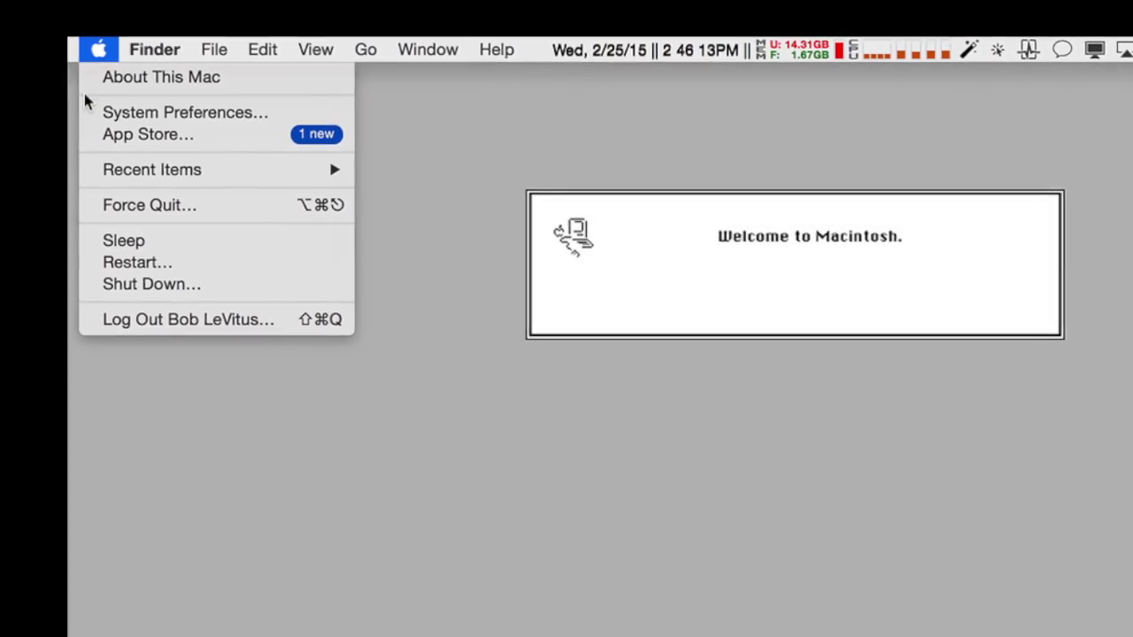
{"action": "left_click", "coordinate": [90, 111]}
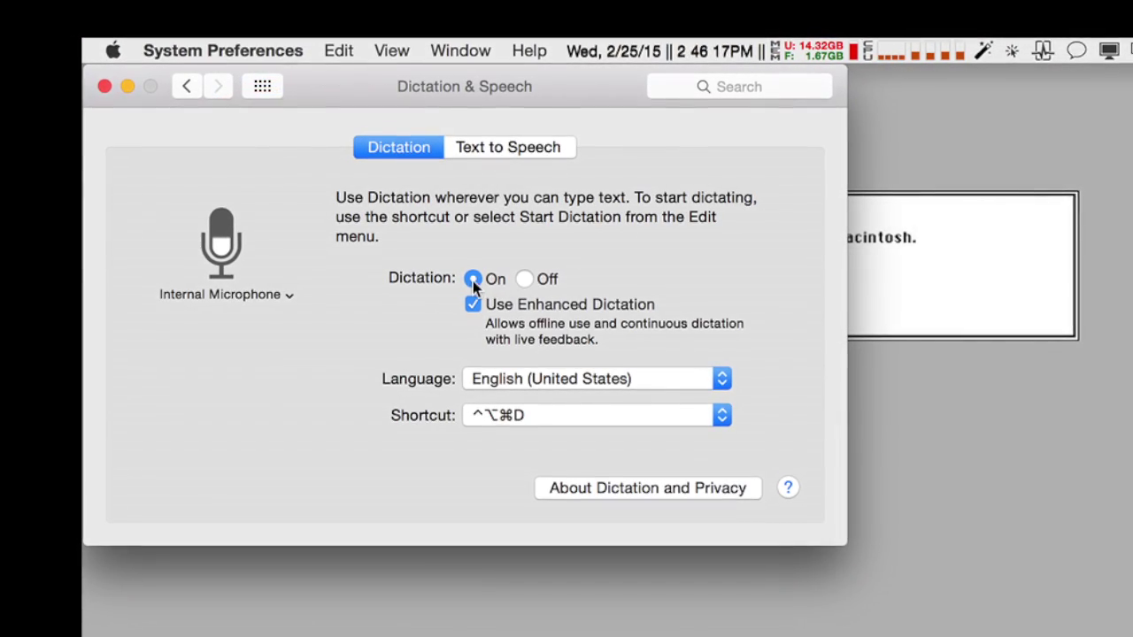
{"action": "left_click", "coordinate": [470, 305]}
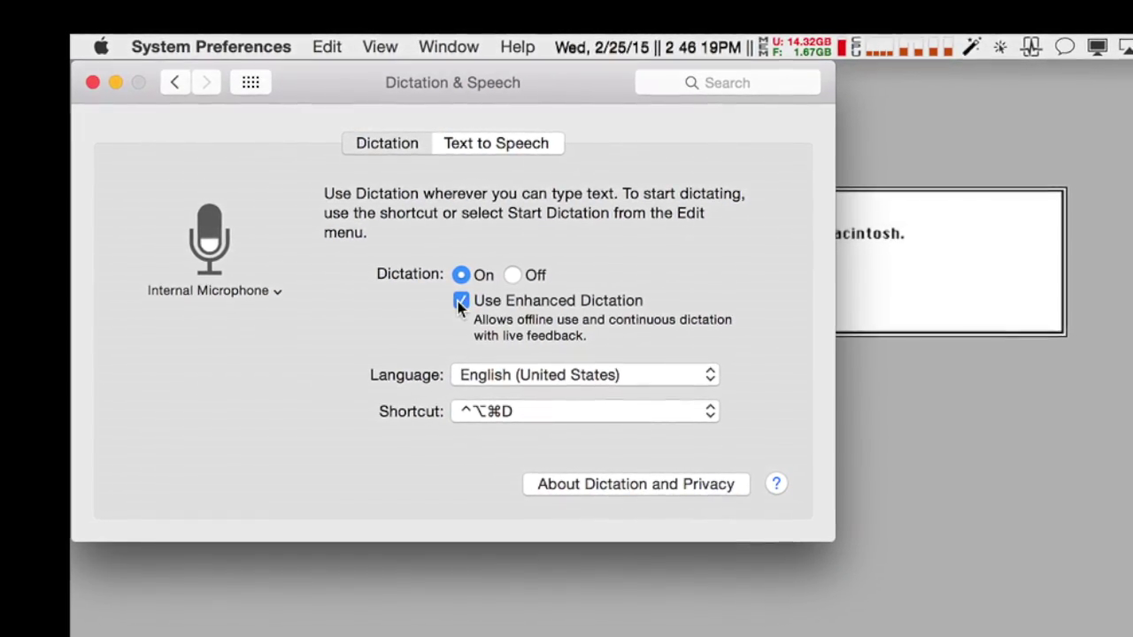
{"action": "left_click", "coordinate": [657, 367]}
{"action": "left_click", "coordinate": [658, 367]}
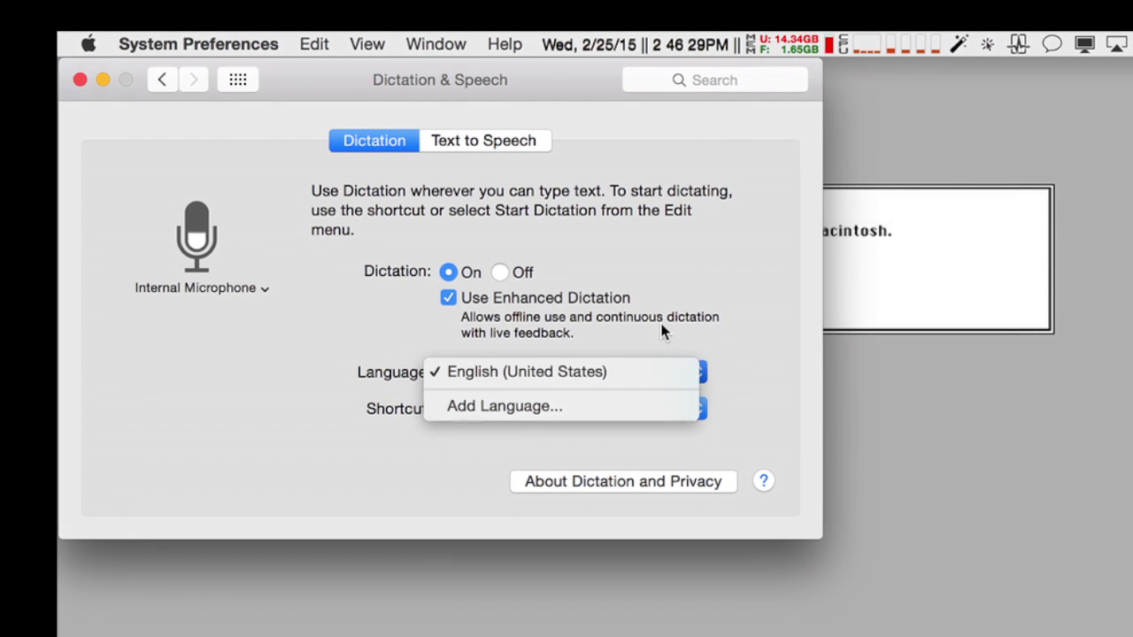
{"action": "left_click", "coordinate": [616, 405]}
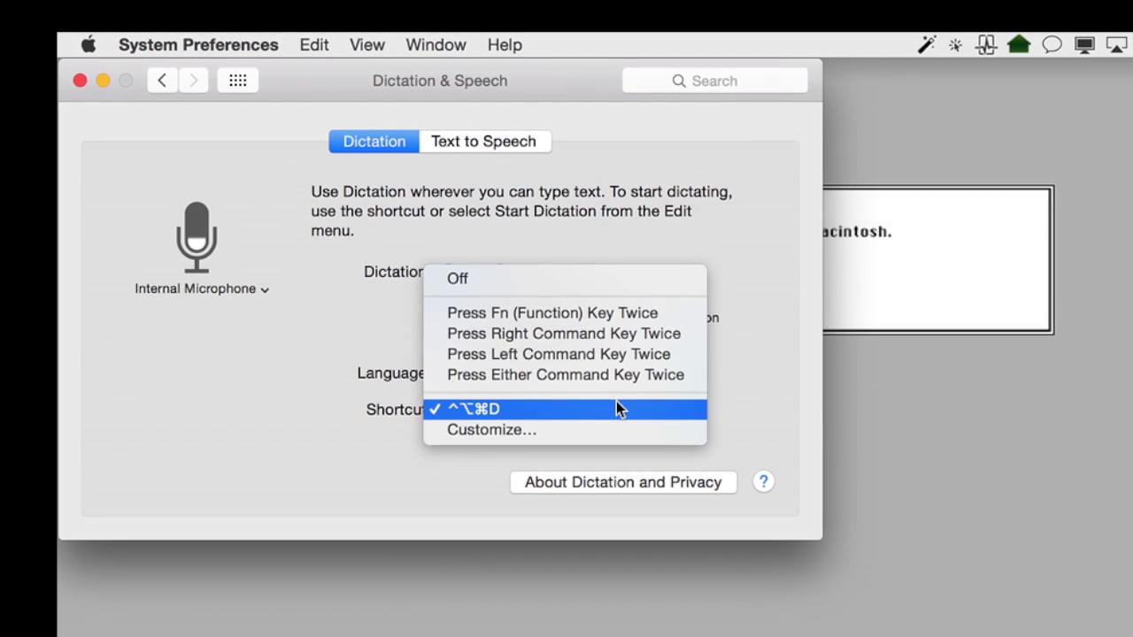
{"action": "left_click", "coordinate": [617, 405]}
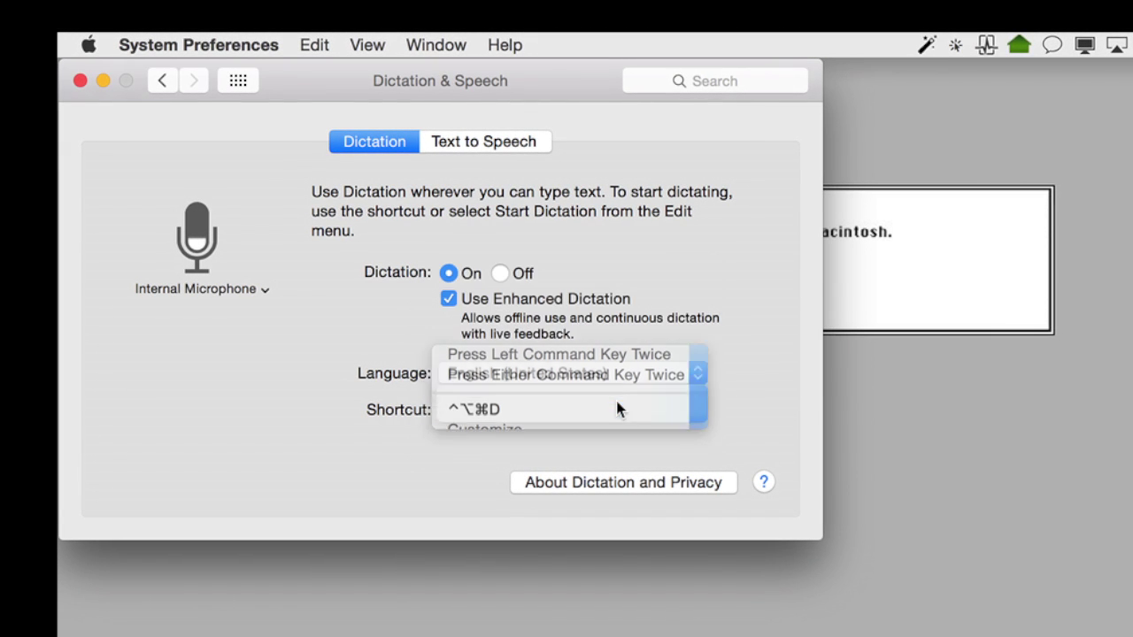
{"action": "left_click", "coordinate": [219, 292]}
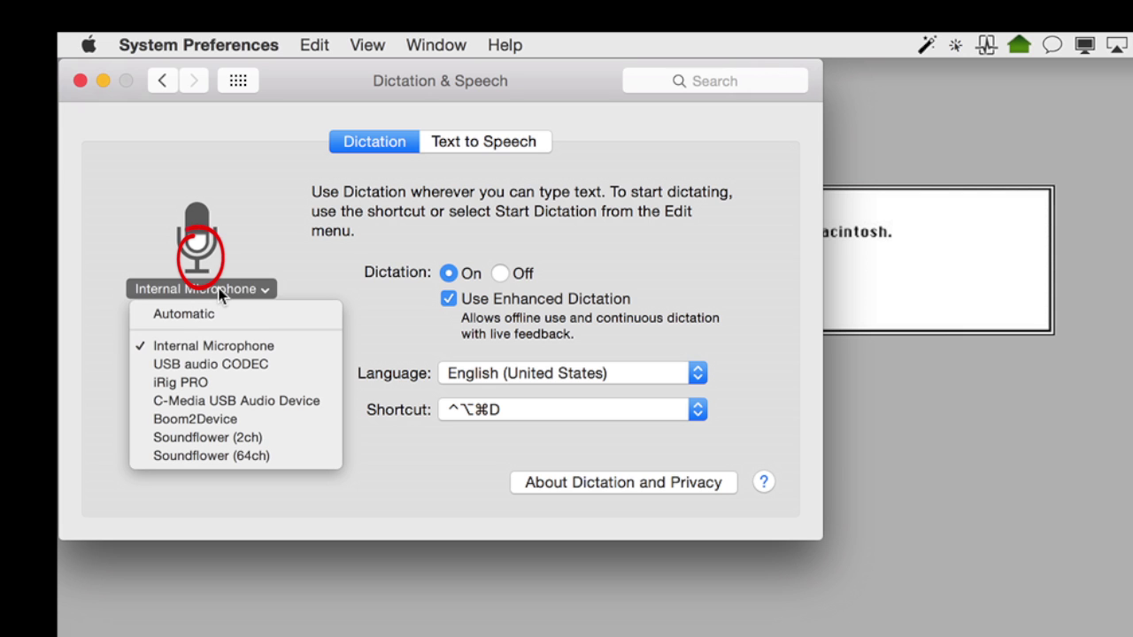
{"action": "left_click", "coordinate": [219, 292]}
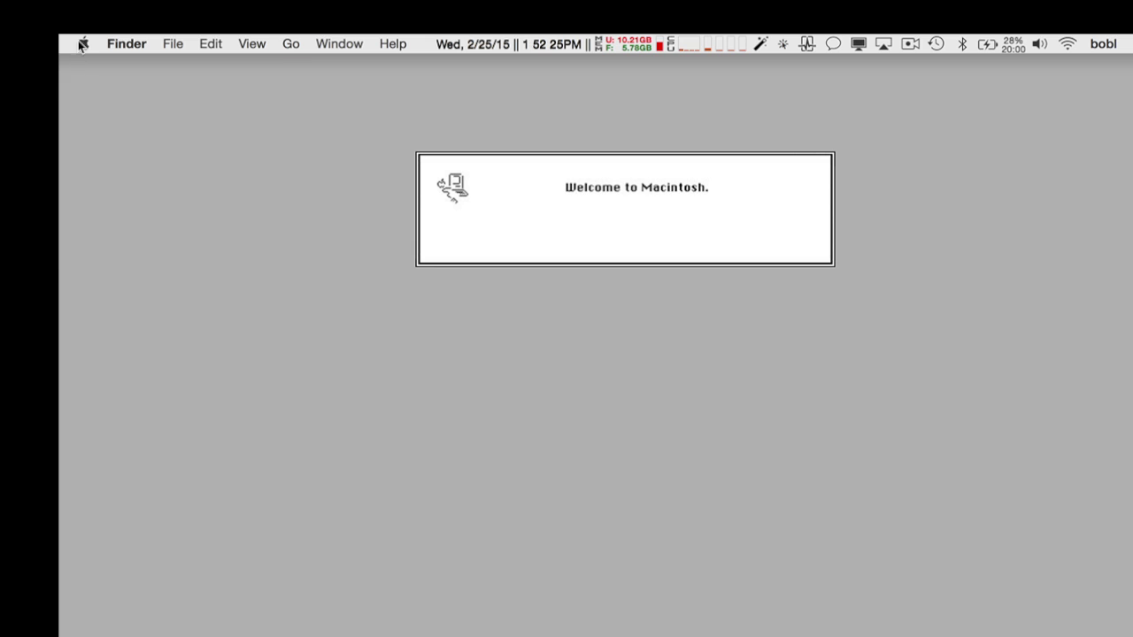
Step: Go to System Preferences > Accessibility > Dictation and show the Dictation Commands list
{"action": "left_click", "coordinate": [80, 42]}
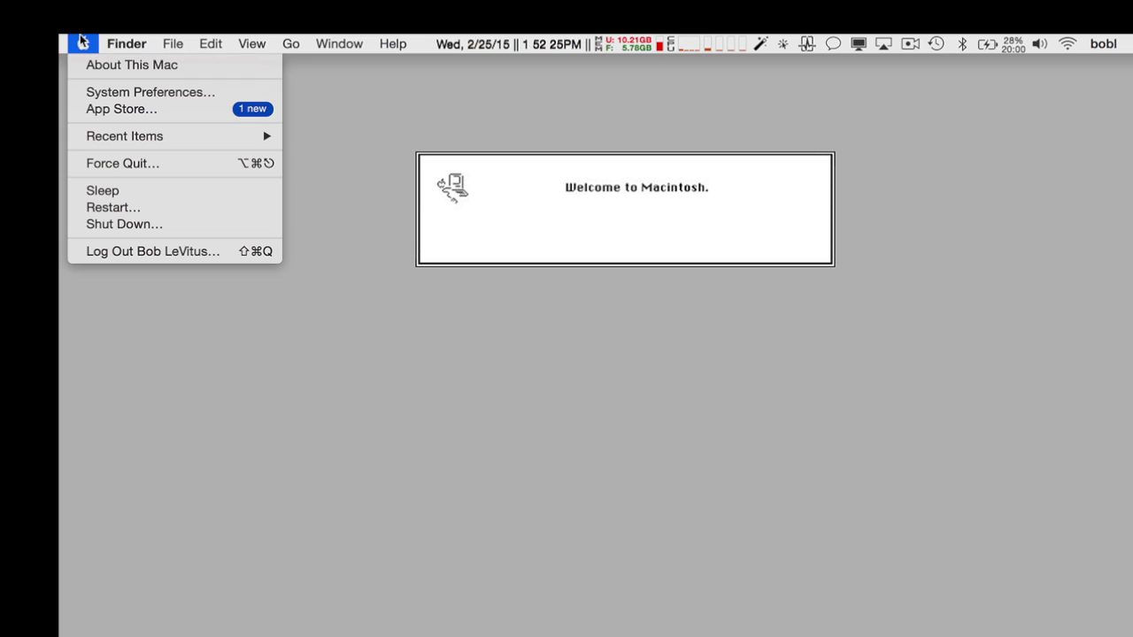
{"action": "left_click", "coordinate": [76, 92]}
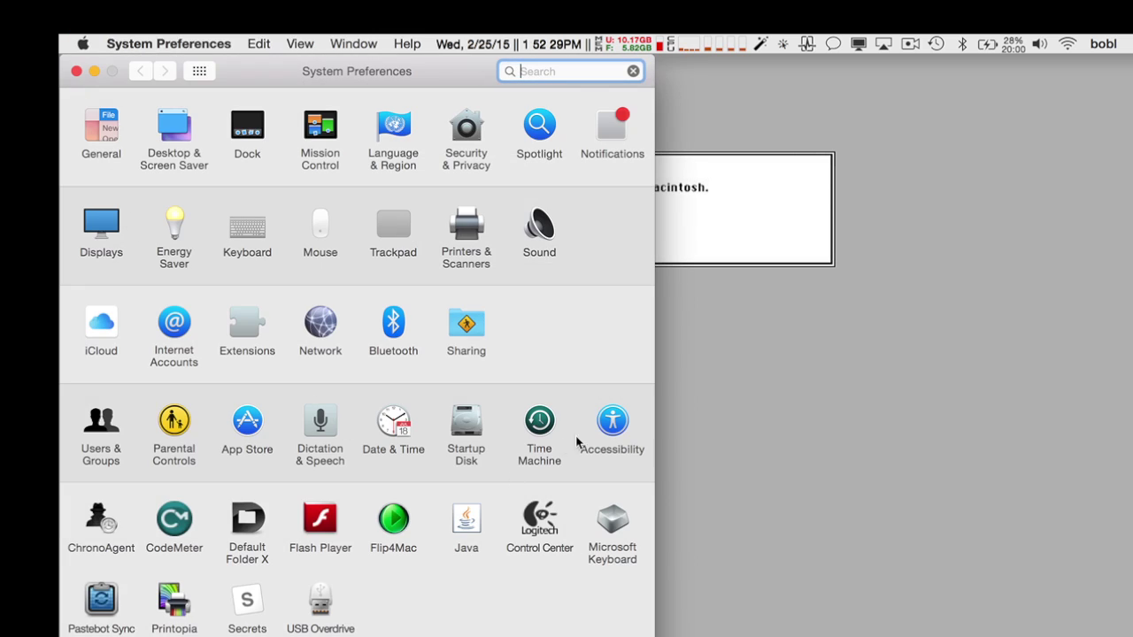
{"action": "left_click", "coordinate": [607, 419]}
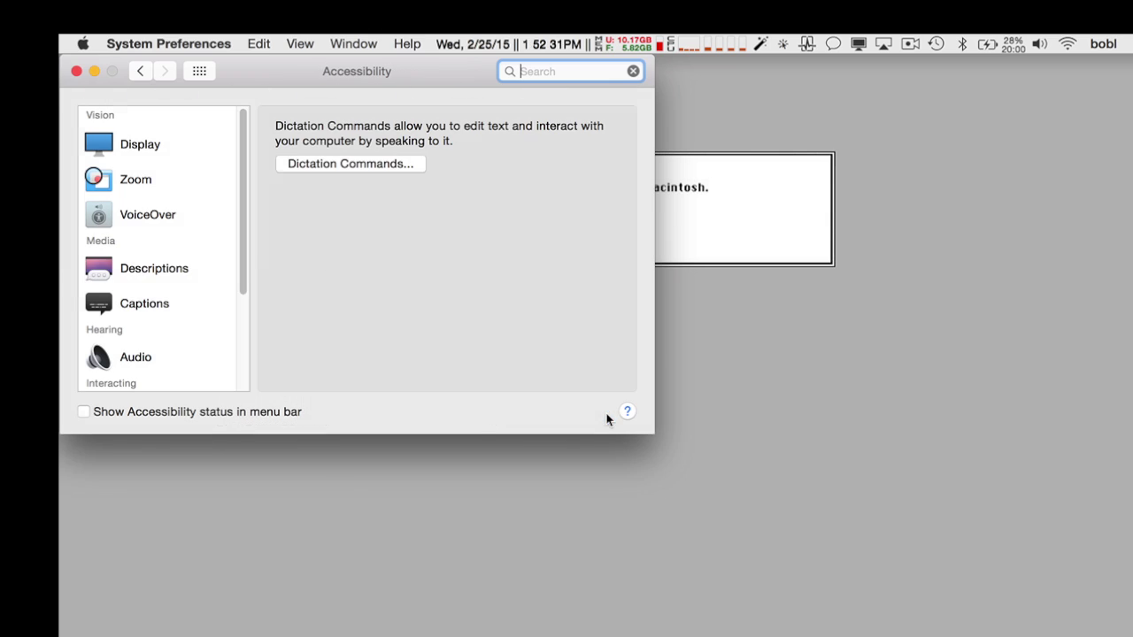
{"action": "scroll", "coordinate": [168, 337], "scroll_direction": "down", "scroll_amount": 4}
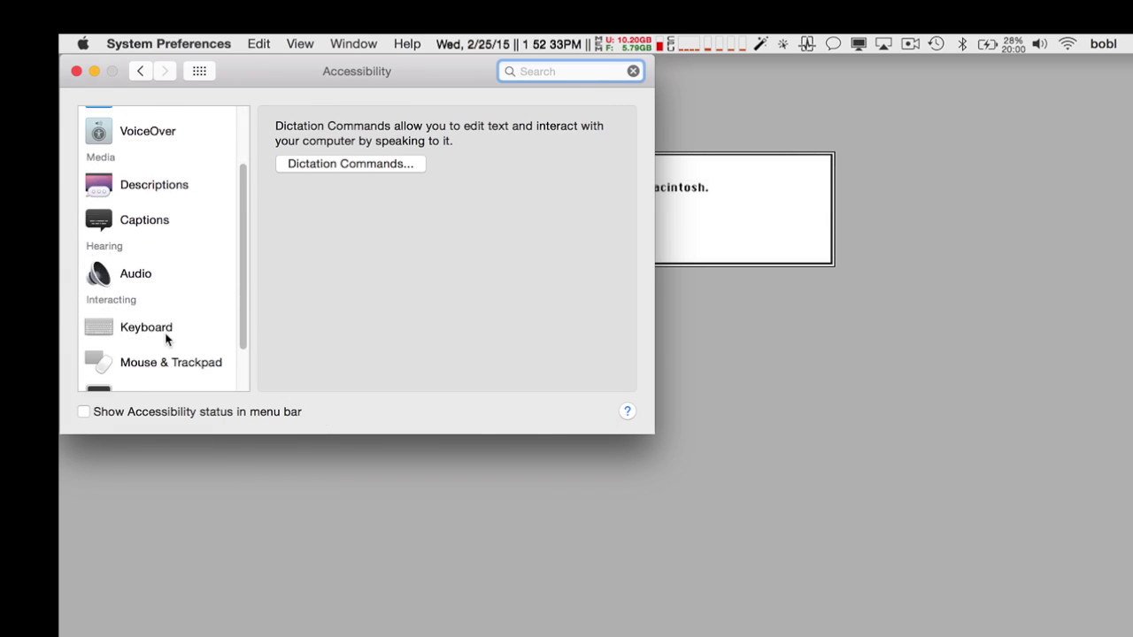
{"action": "left_click", "coordinate": [165, 375]}
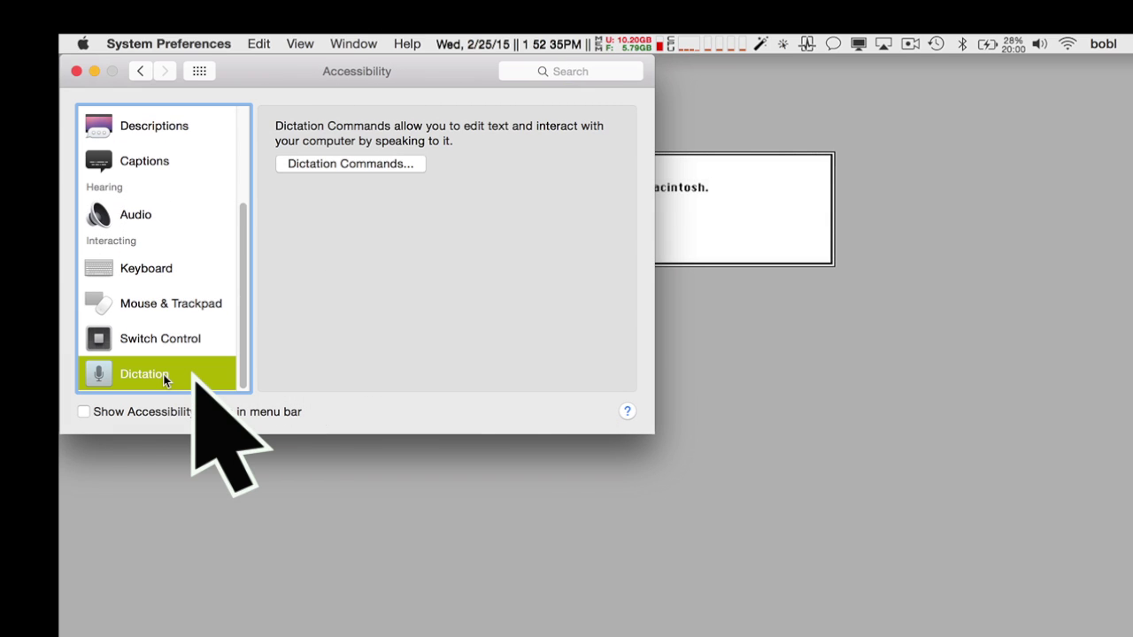
{"action": "left_click", "coordinate": [407, 164]}
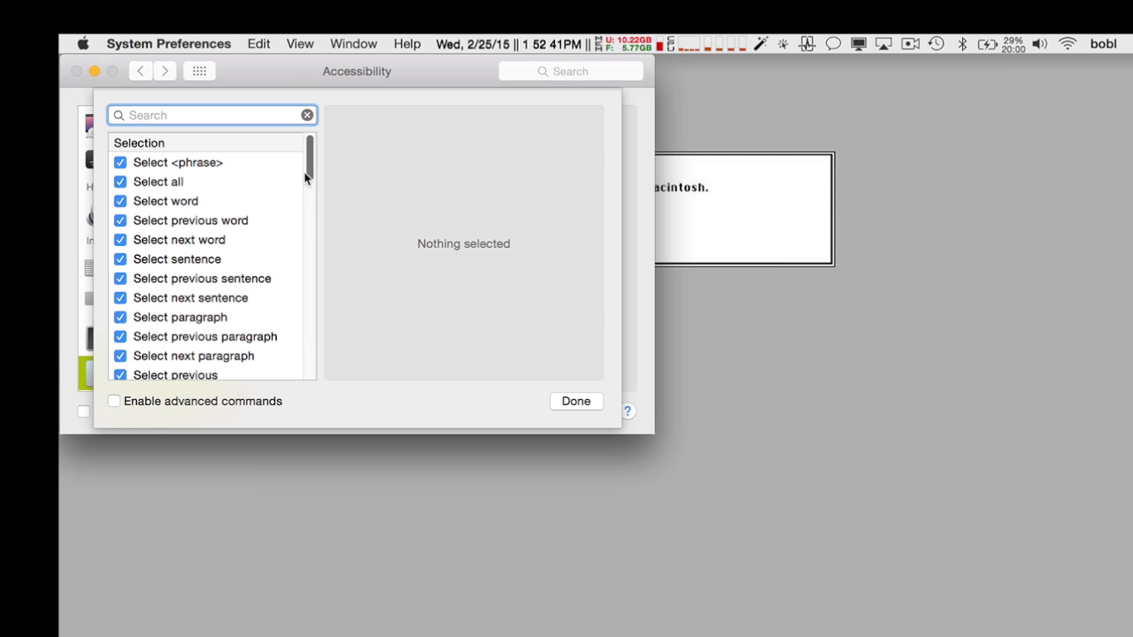
Step: Check Enable advanced commands, then review Select <phrase> and the full command list
{"action": "left_click", "coordinate": [116, 406]}
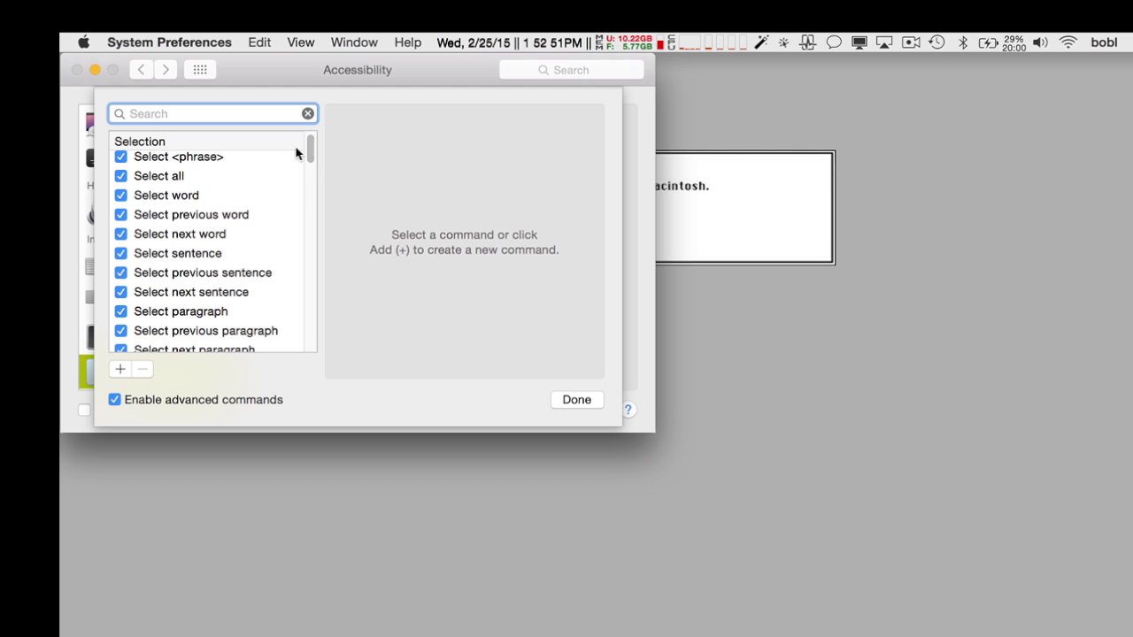
{"action": "left_click", "coordinate": [269, 160]}
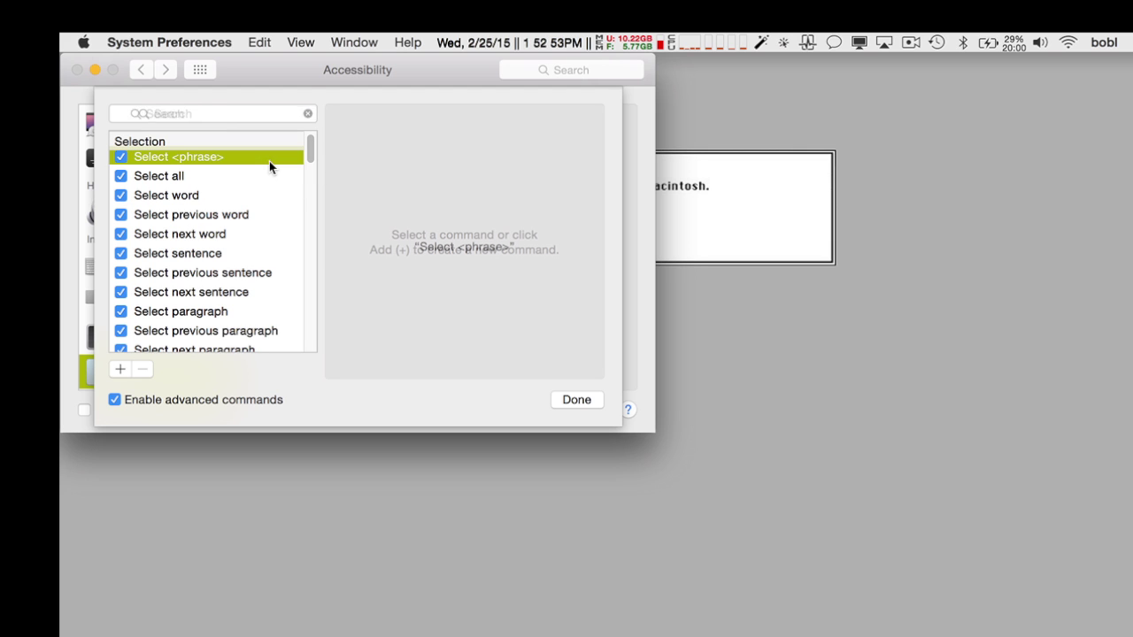
{"action": "scroll", "coordinate": [267, 160], "scroll_direction": "down", "scroll_amount": 5}
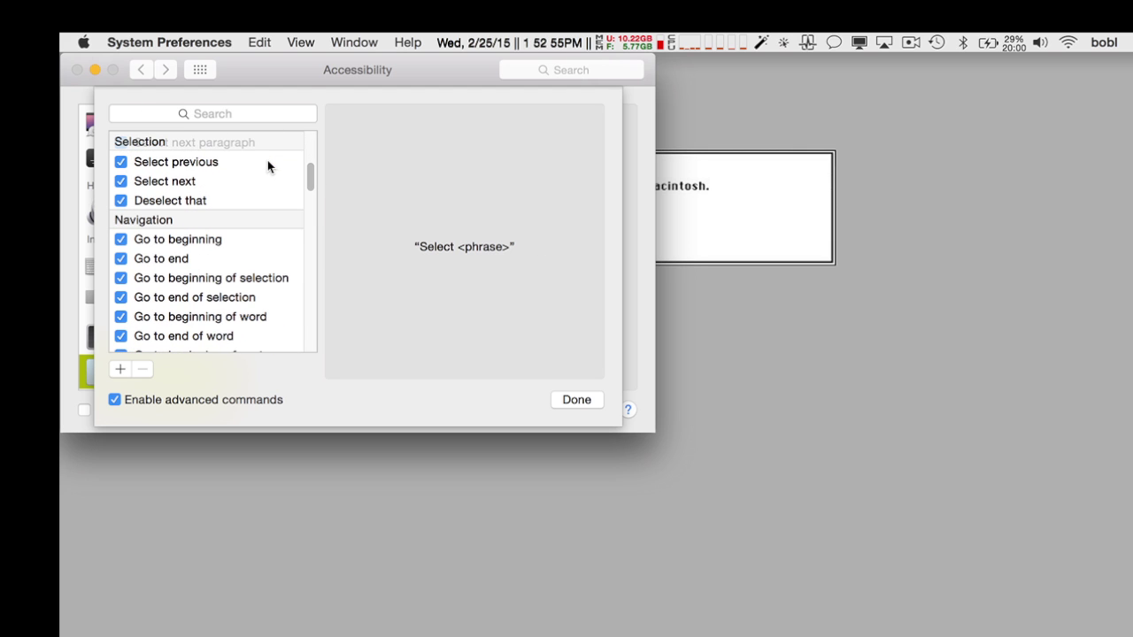
{"action": "scroll", "coordinate": [267, 165], "scroll_direction": "down", "scroll_amount": 5}
{"action": "scroll", "coordinate": [267, 165], "scroll_direction": "down", "scroll_amount": 5}
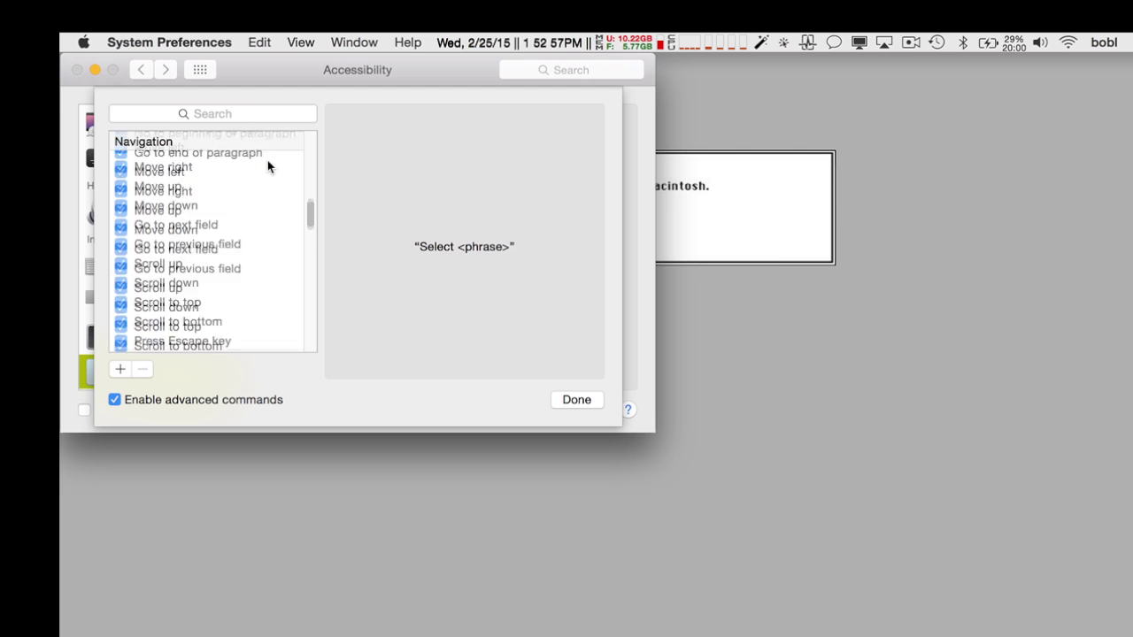
{"action": "scroll", "coordinate": [267, 166], "scroll_direction": "down", "scroll_amount": 5}
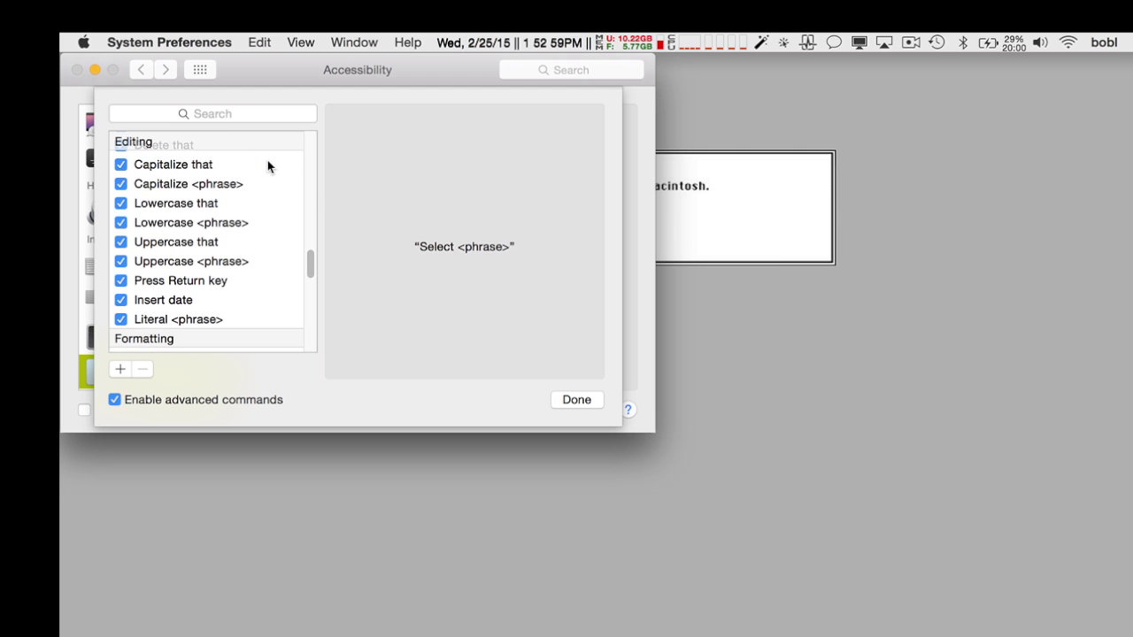
{"action": "scroll", "coordinate": [267, 166], "scroll_direction": "down", "scroll_amount": 5}
{"action": "scroll", "coordinate": [267, 161], "scroll_direction": "down", "scroll_amount": 5}
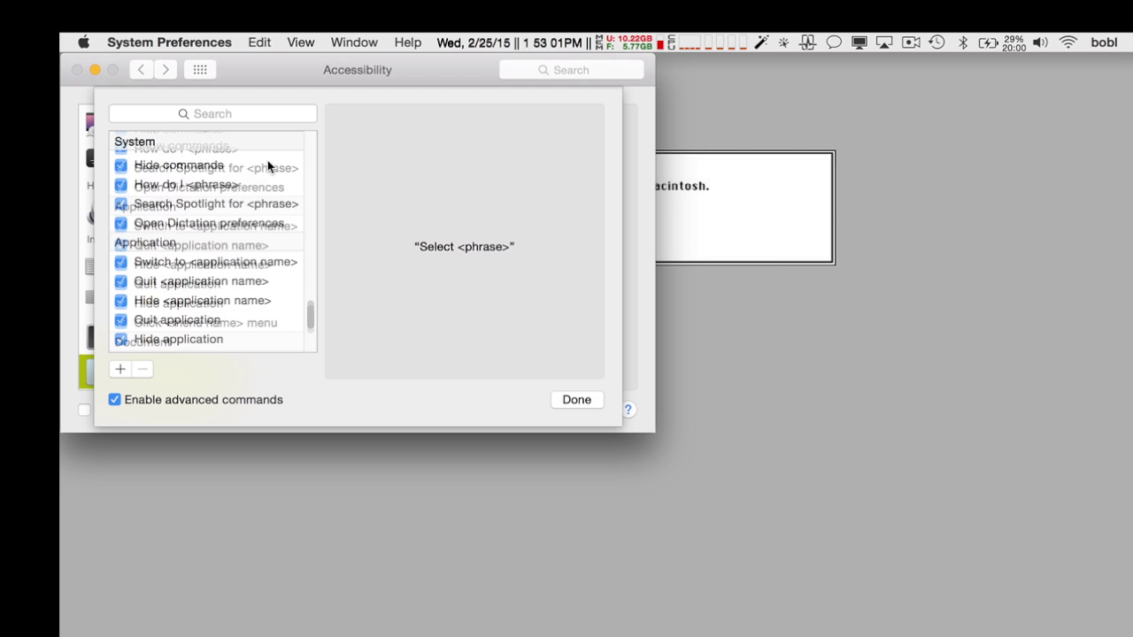
{"action": "scroll", "coordinate": [270, 165], "scroll_direction": "down", "scroll_amount": 3}
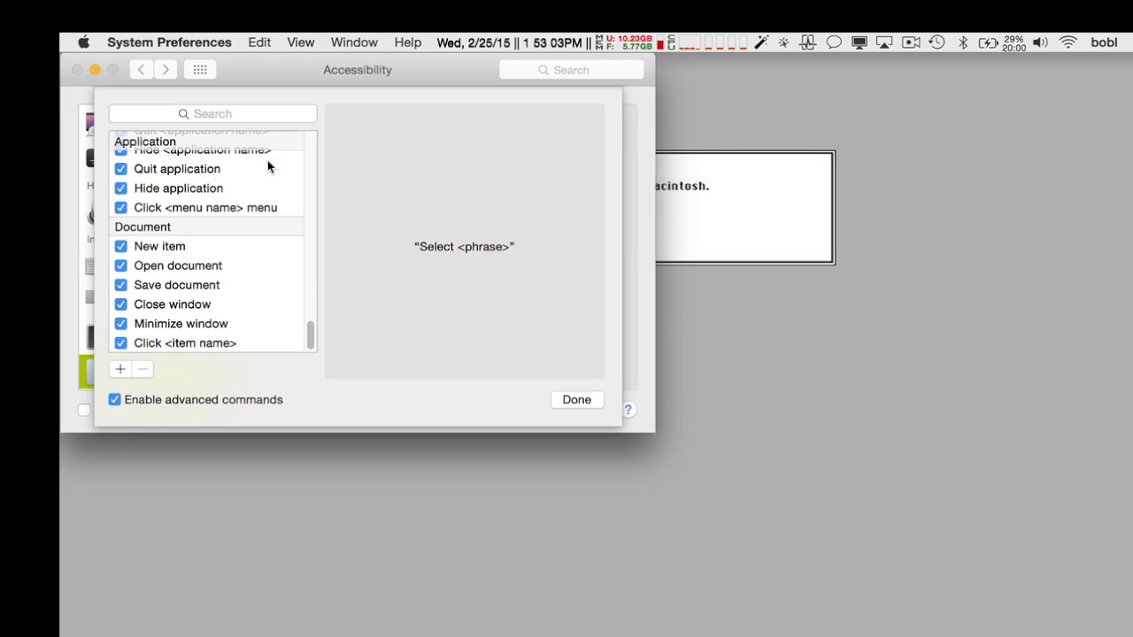